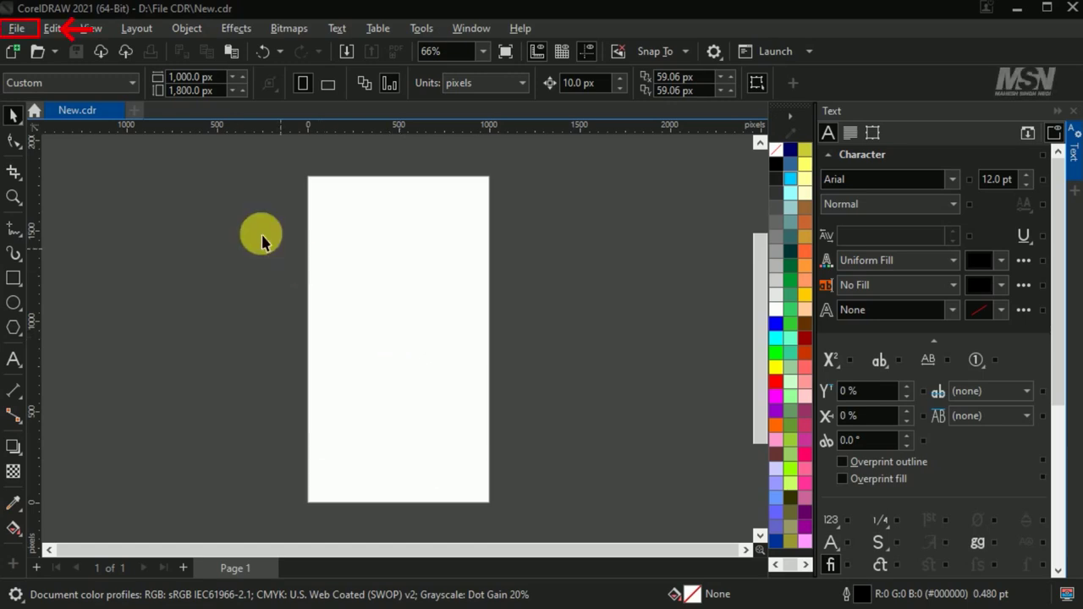
Import pexels-kqpho-1921168.jpg and place it over the page at about 1,246 × 1,869 px.
left_click(19, 28)
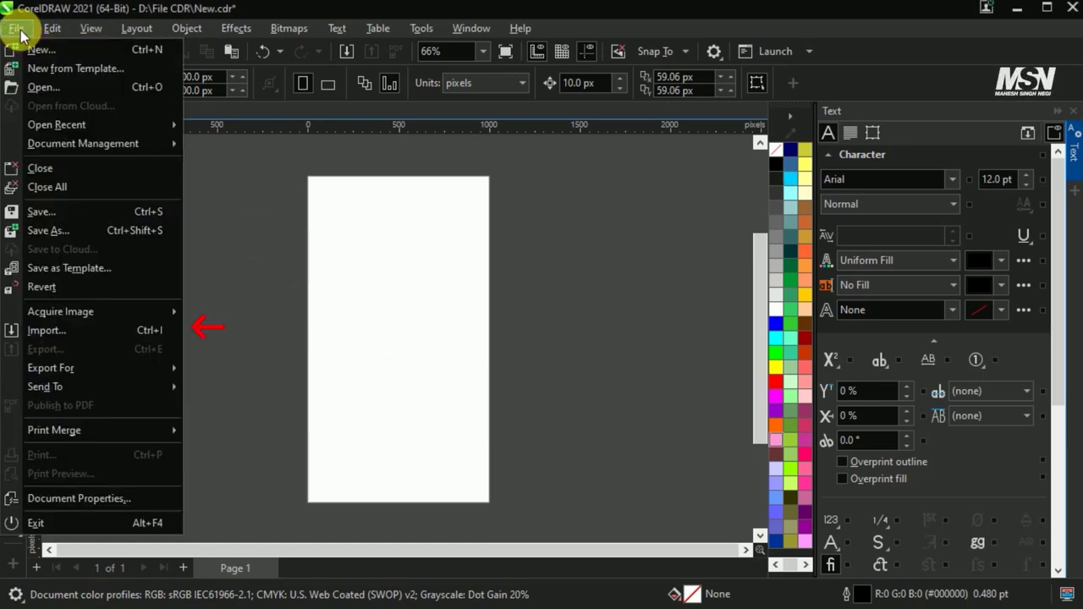
left_click(97, 333)
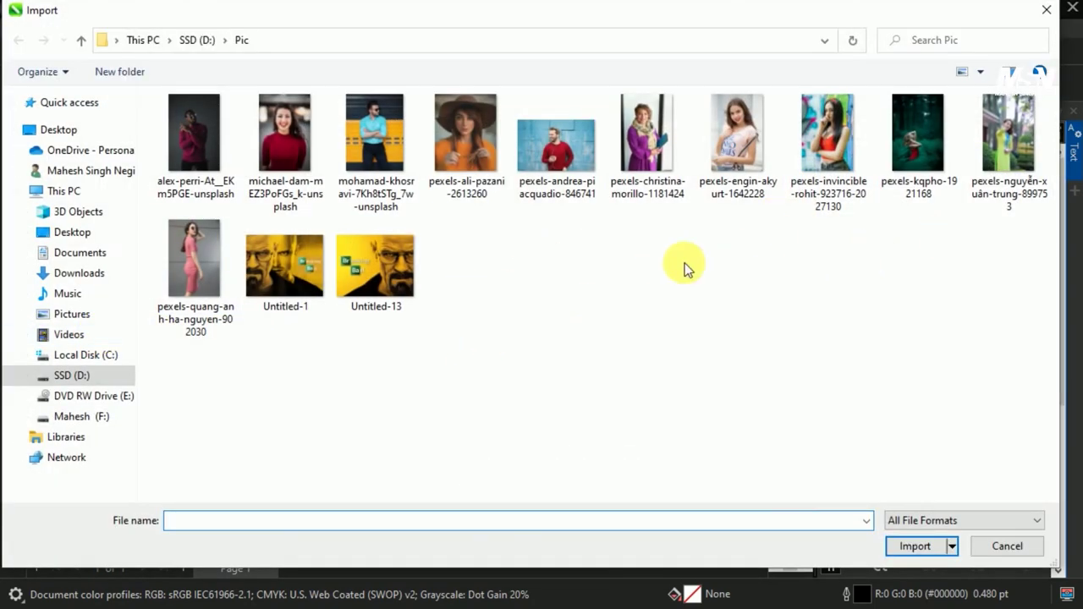
left_click(921, 170)
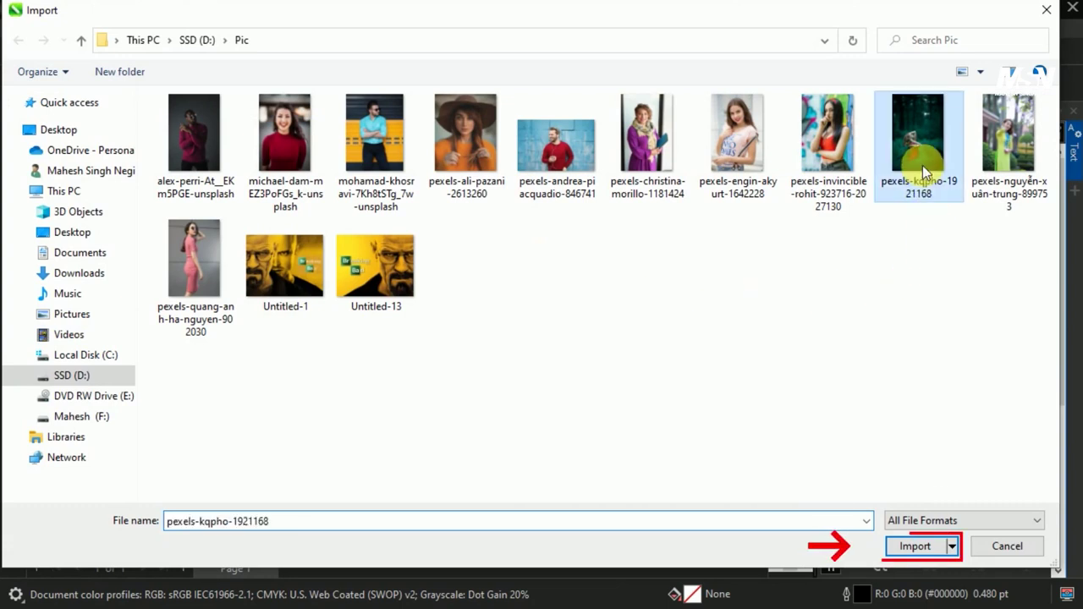
left_click(934, 549)
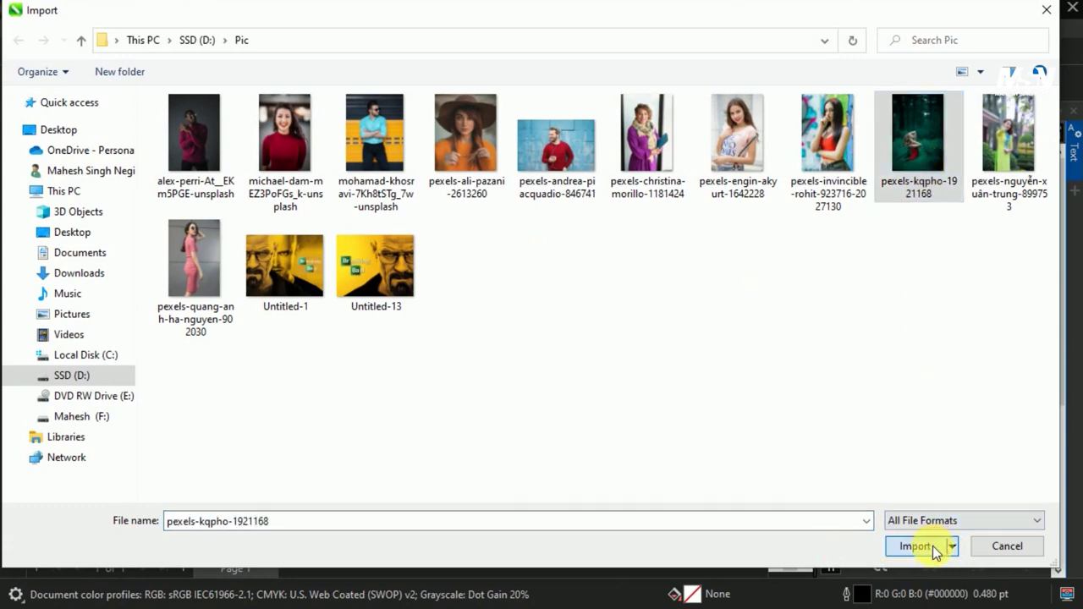
left_click_drag(290, 162, 526, 511)
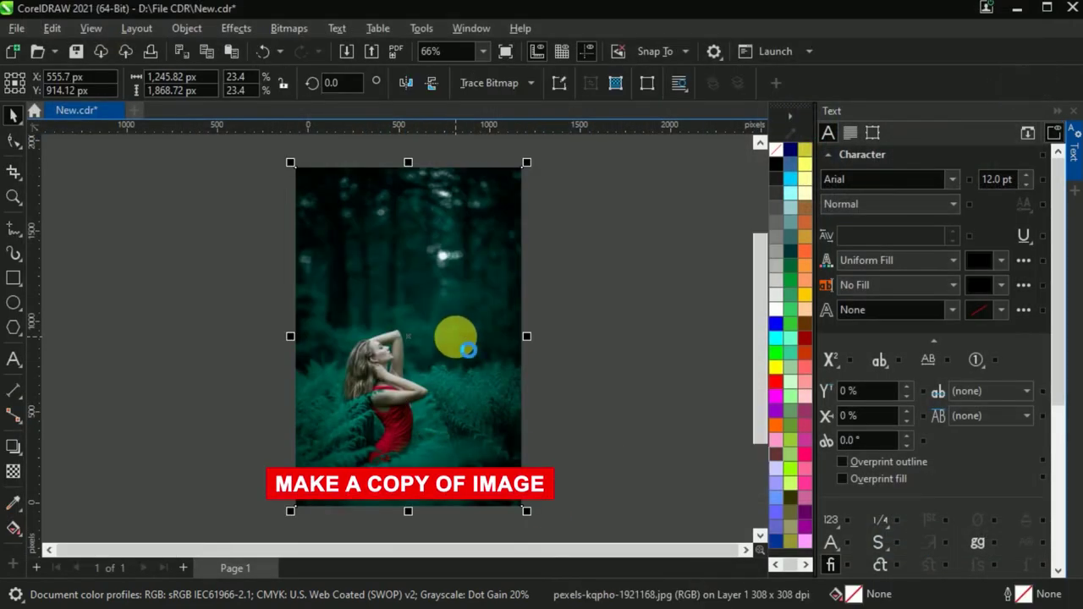
Duplicate the forest photo to the right, then open Replace Colors (Legacy) for the copy.
left_click_drag(411, 338, 655, 338)
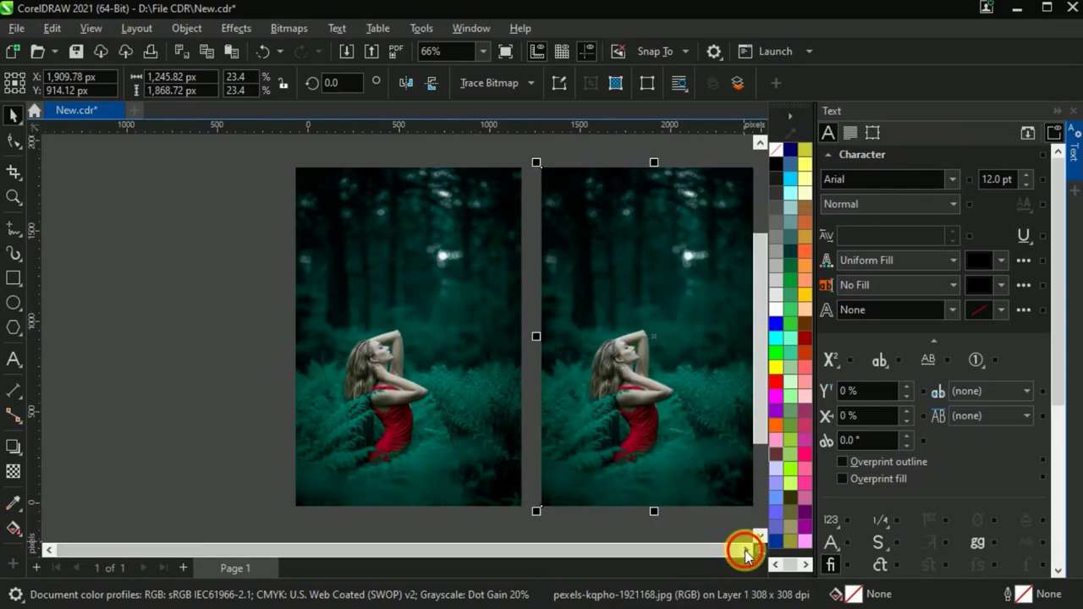
left_click(746, 550)
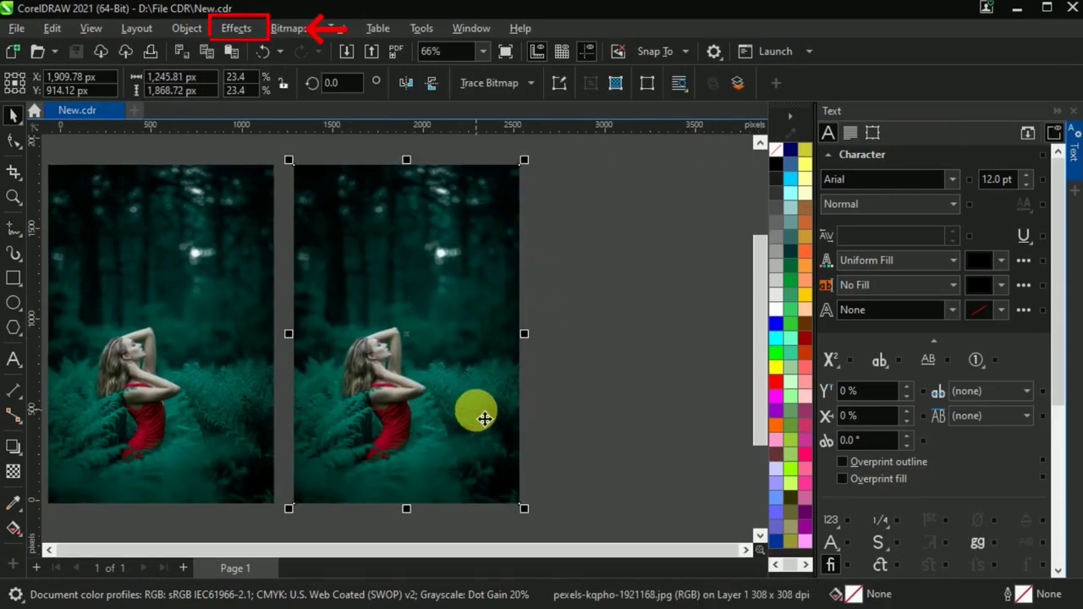
left_click(253, 32)
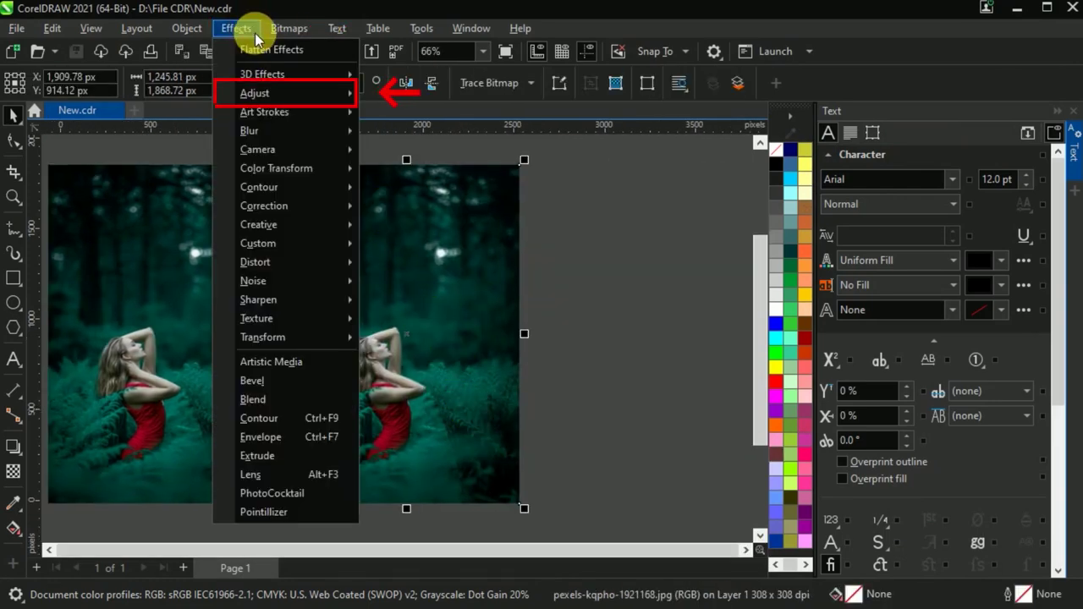
mouse_move(296, 96)
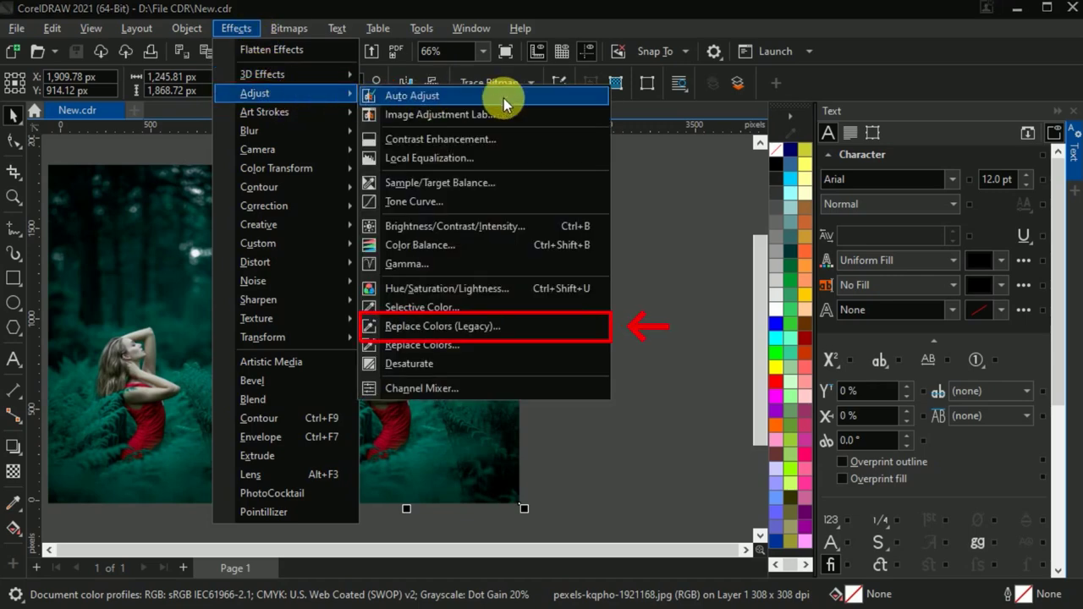
left_click(557, 325)
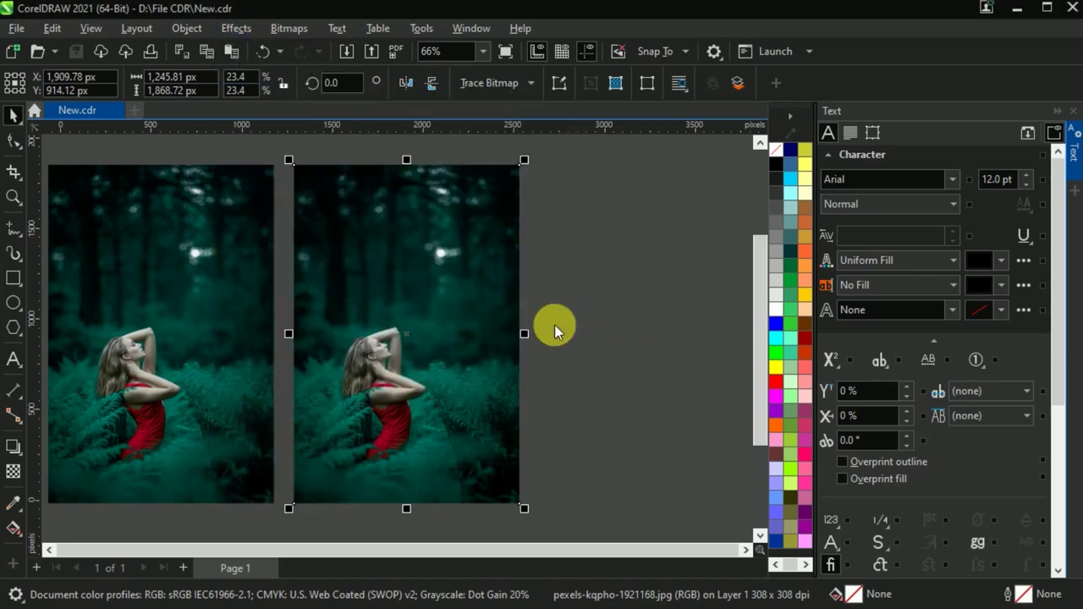
left_click_drag(541, 40, 735, 30)
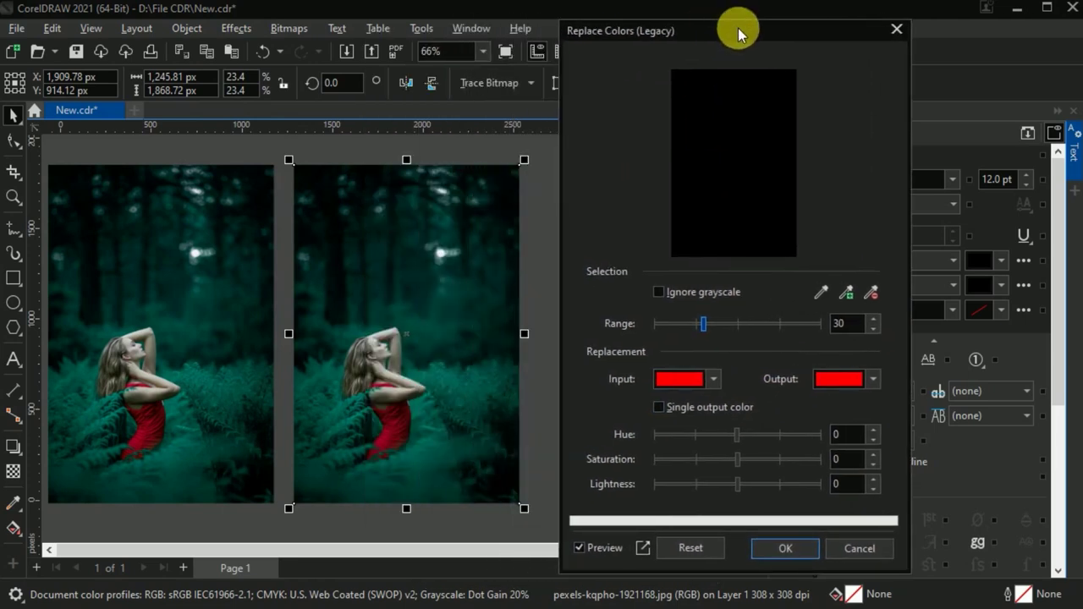
Reset Replace Colors, ignore grayscale, and eyedrop the copy's red dress as the input color.
left_click(699, 550)
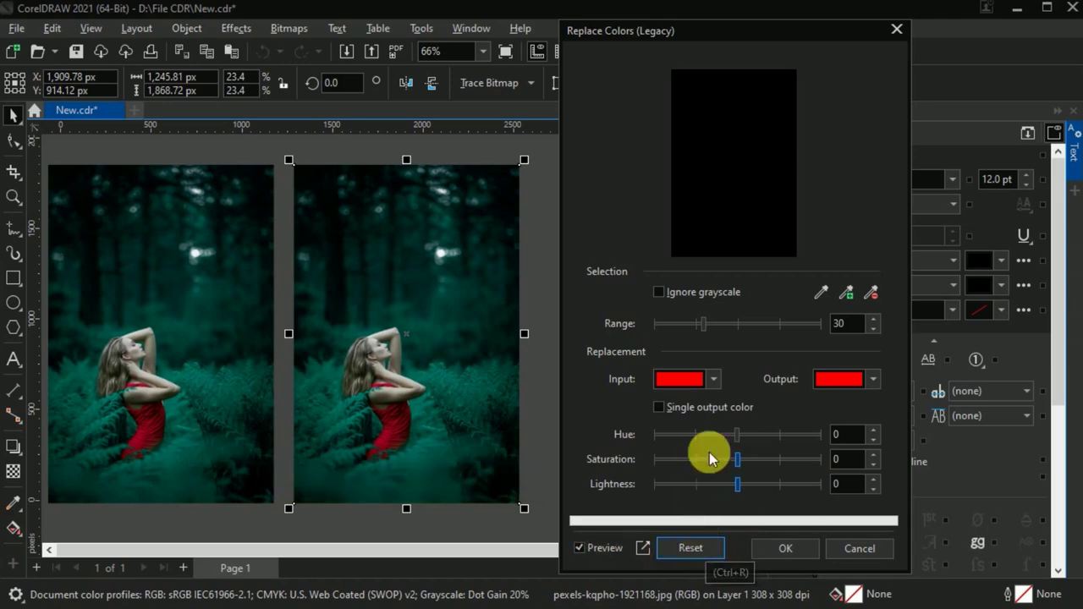
left_click(661, 295)
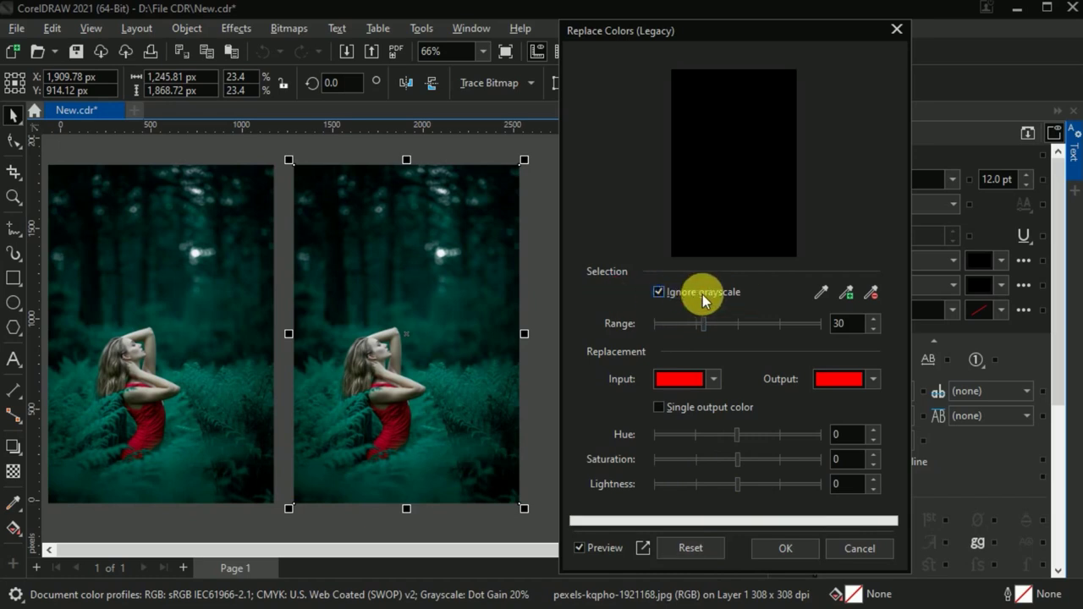
left_click(827, 298)
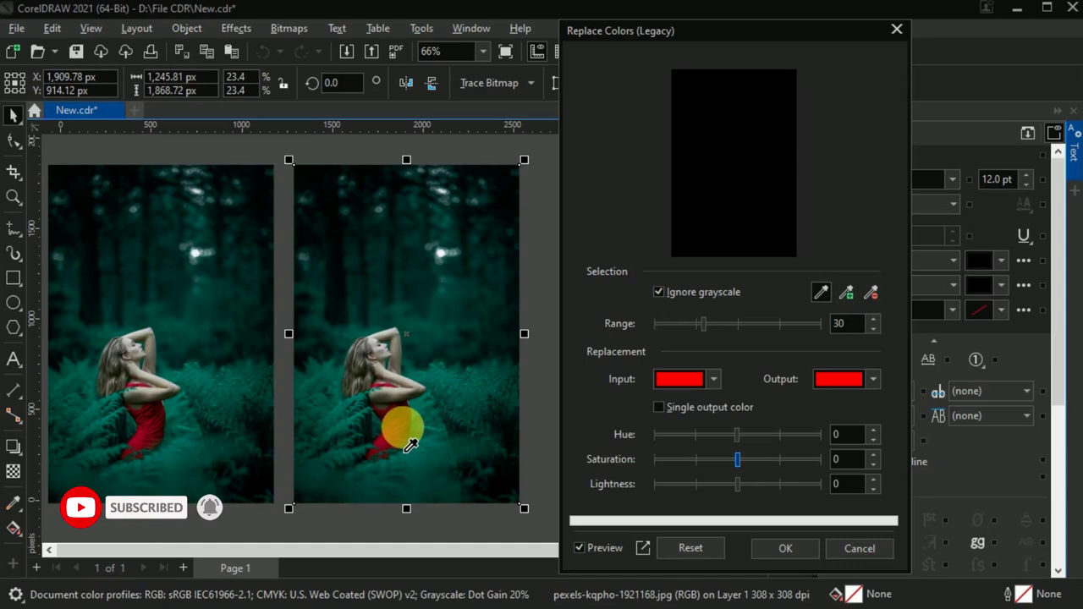
left_click(404, 424)
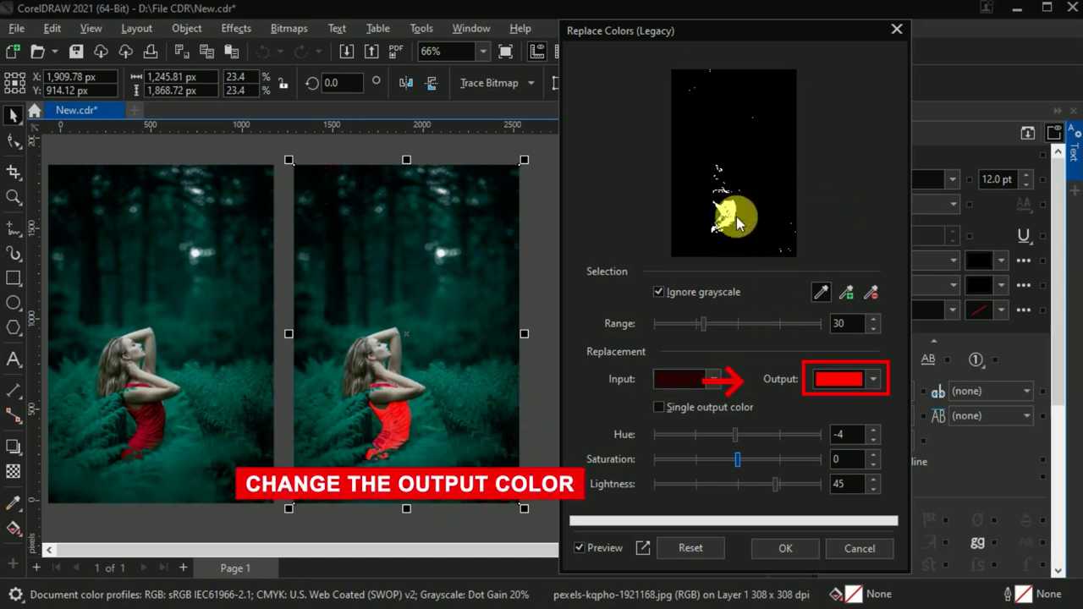
Set a muted purple replacement (#7716CC): Hue -101, Saturation -32, Lightness 17, wider range.
left_click(839, 379)
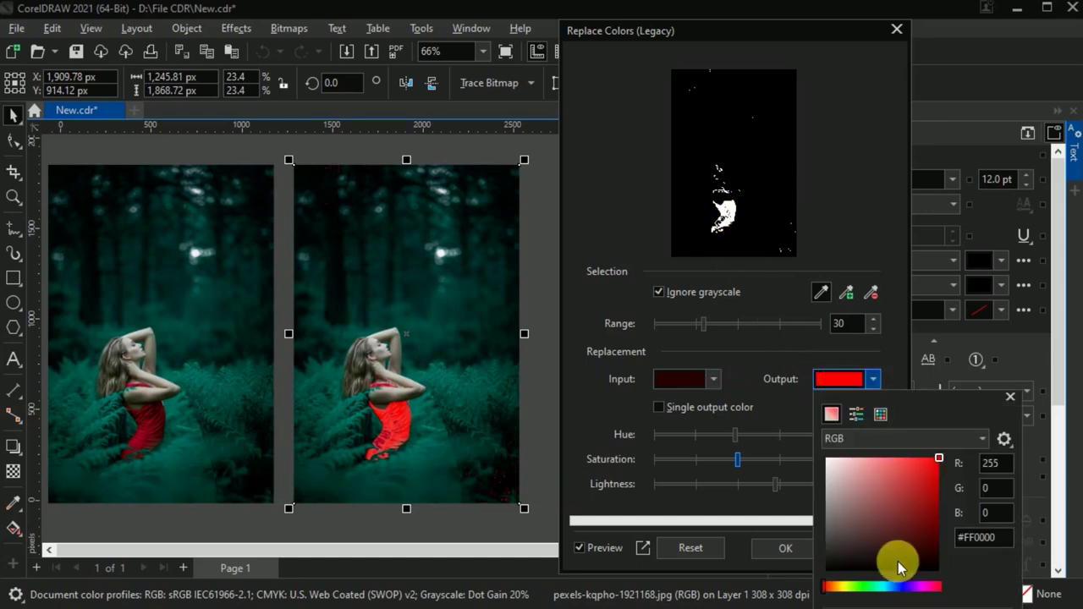
left_click_drag(899, 586, 912, 587)
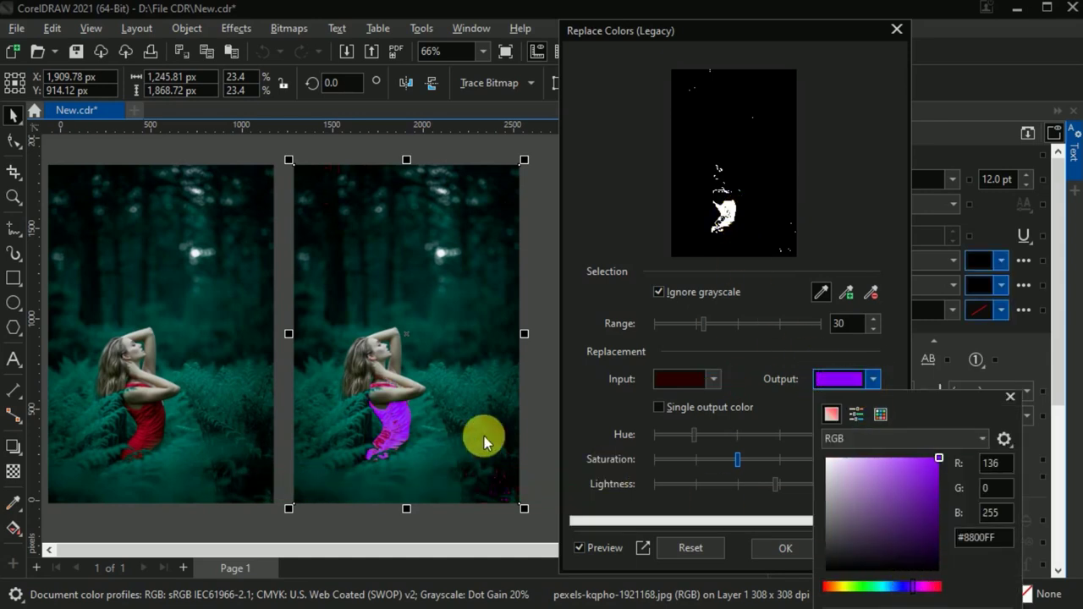
left_click_drag(932, 459, 926, 480)
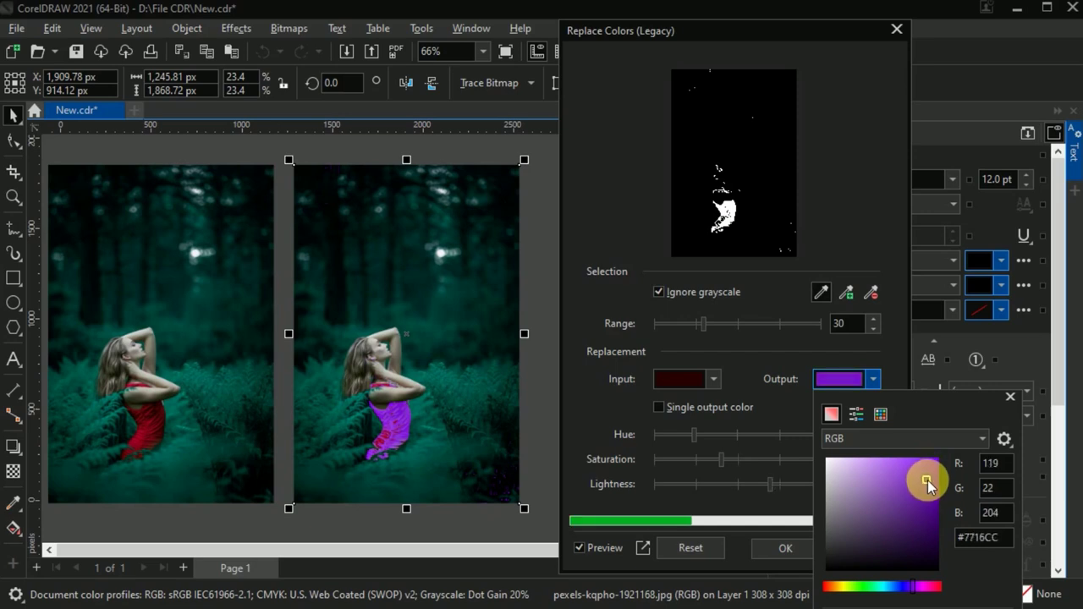
left_click(1010, 397)
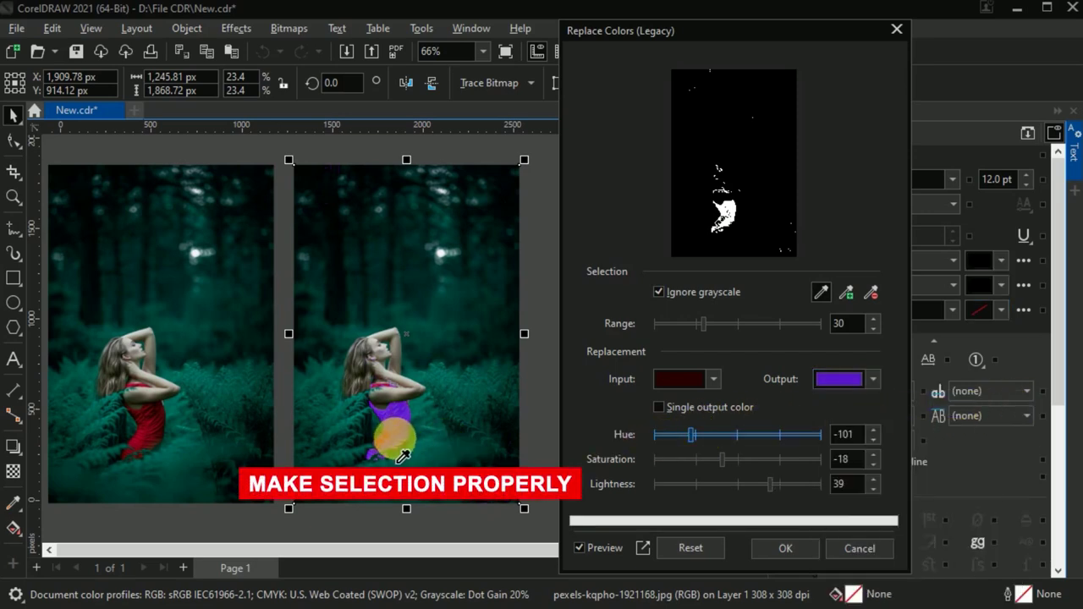
left_click_drag(701, 327, 715, 329)
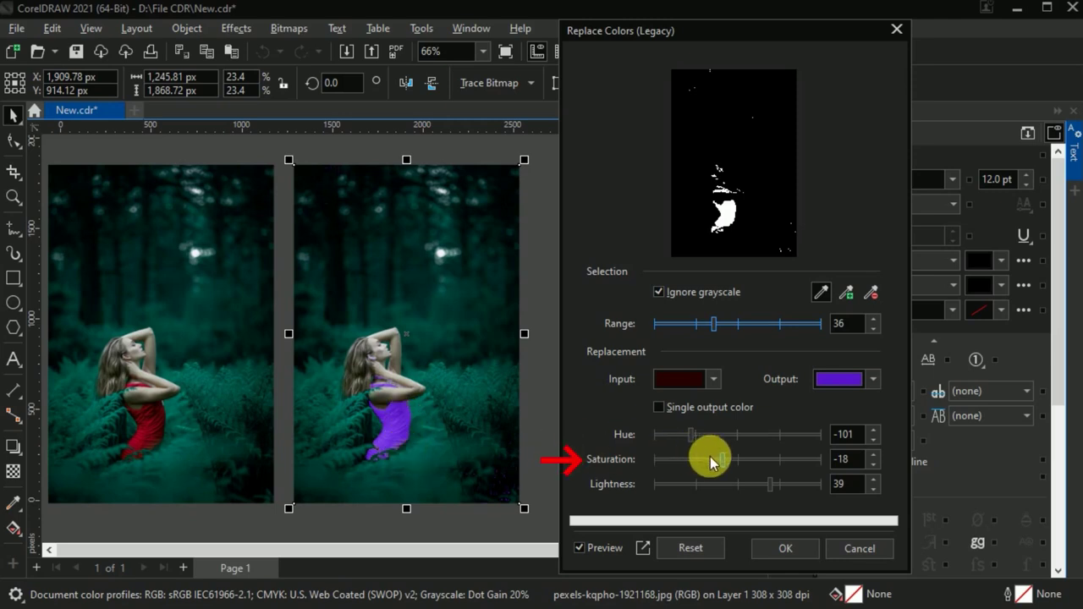
left_click_drag(716, 456, 709, 458)
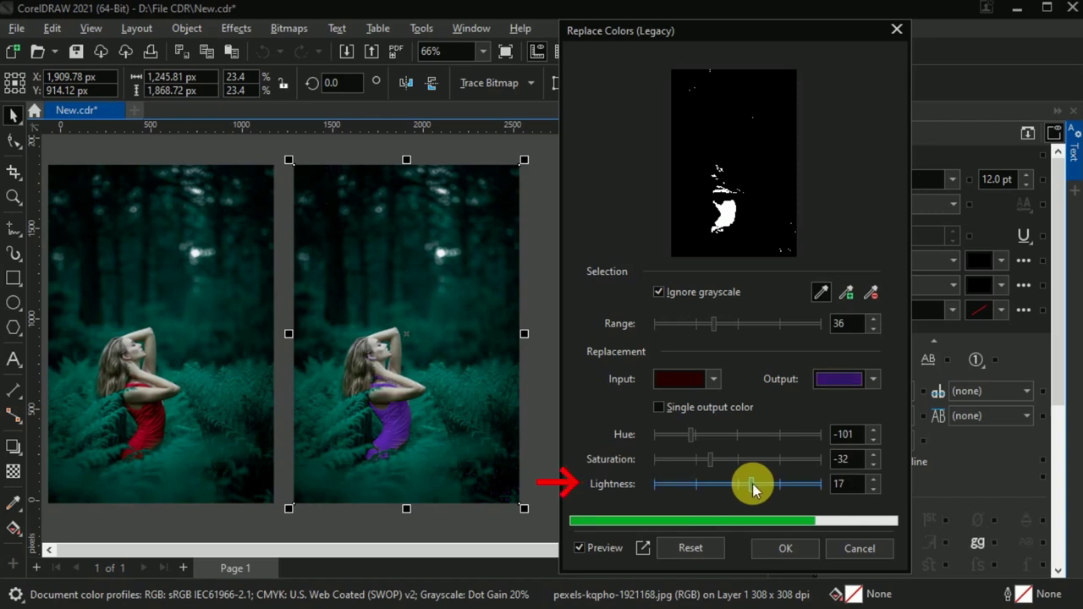
Change the replacement to orange with Hue 22, Saturation -25, Lightness 10, and apply it.
key("Left")
key("Left")
key("Left")
key("Left")
key("Left")
key("Left")
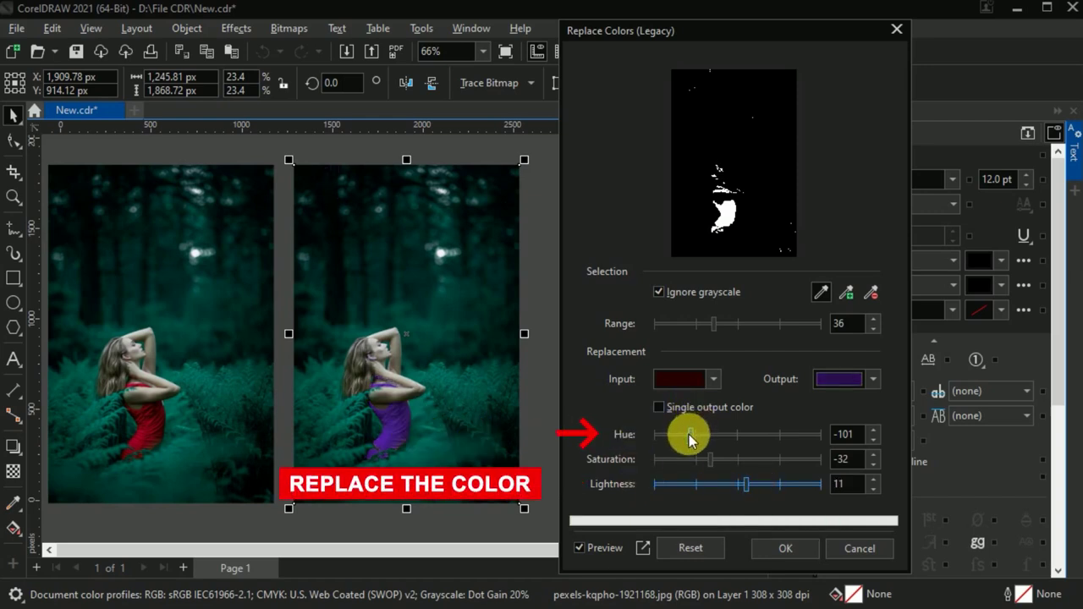
left_click_drag(688, 434, 725, 458)
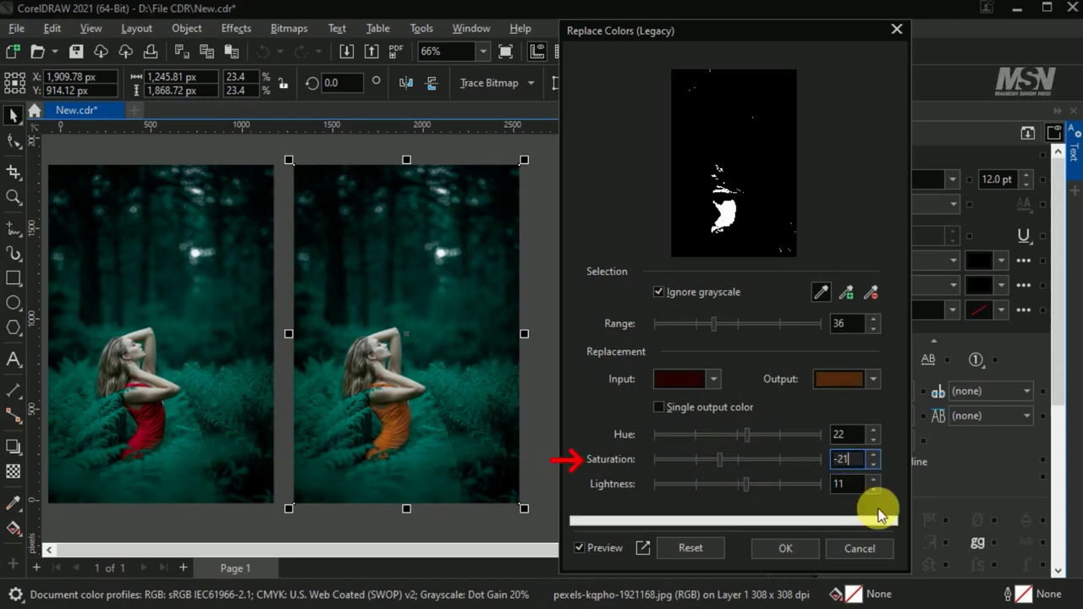
scroll(875, 505, "down", 10)
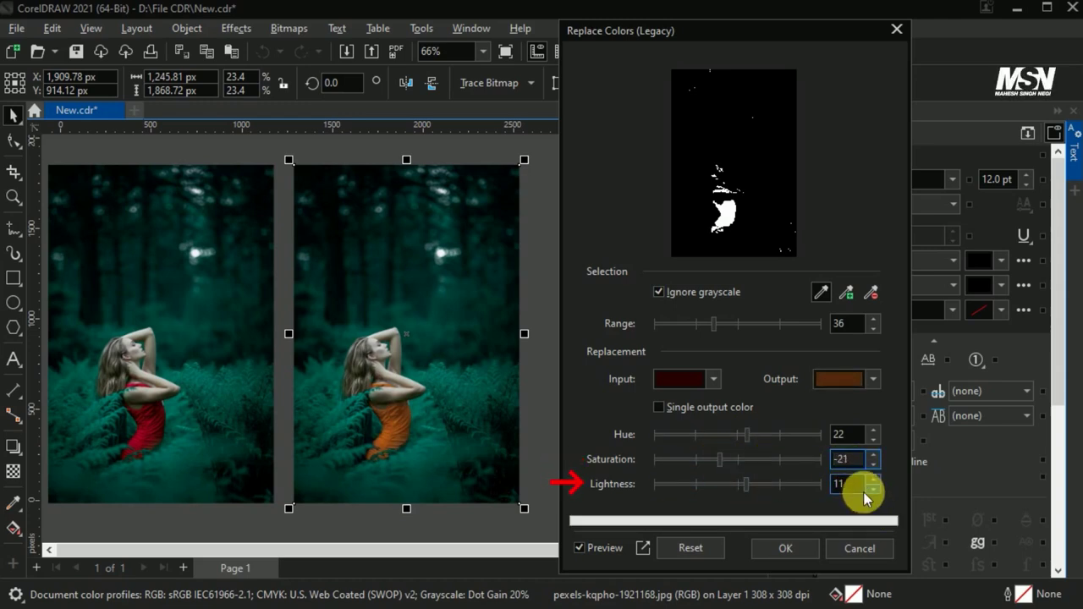
left_click(873, 489)
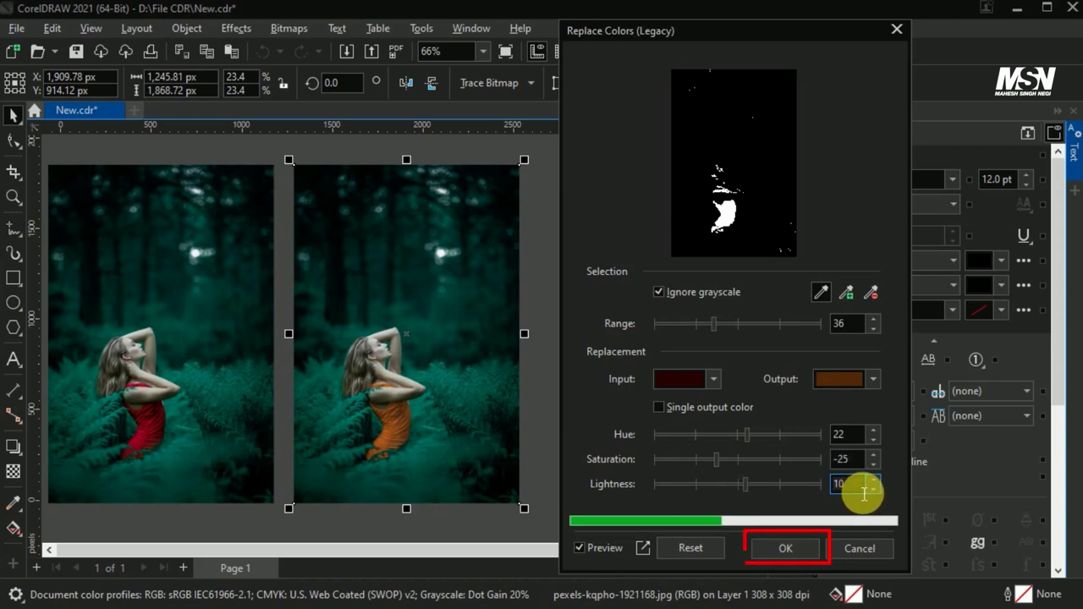
left_click(786, 547)
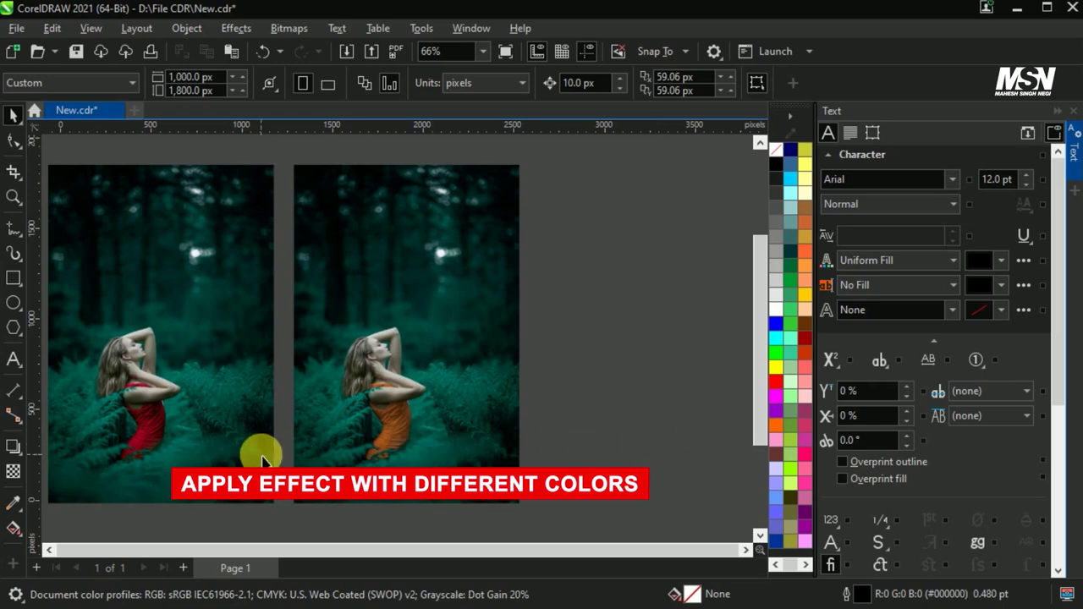
Drop a copy of the orange-dress photo to the right of the second photo.
left_click(374, 459)
left_click_drag(375, 459, 647, 346)
right_click(648, 346)
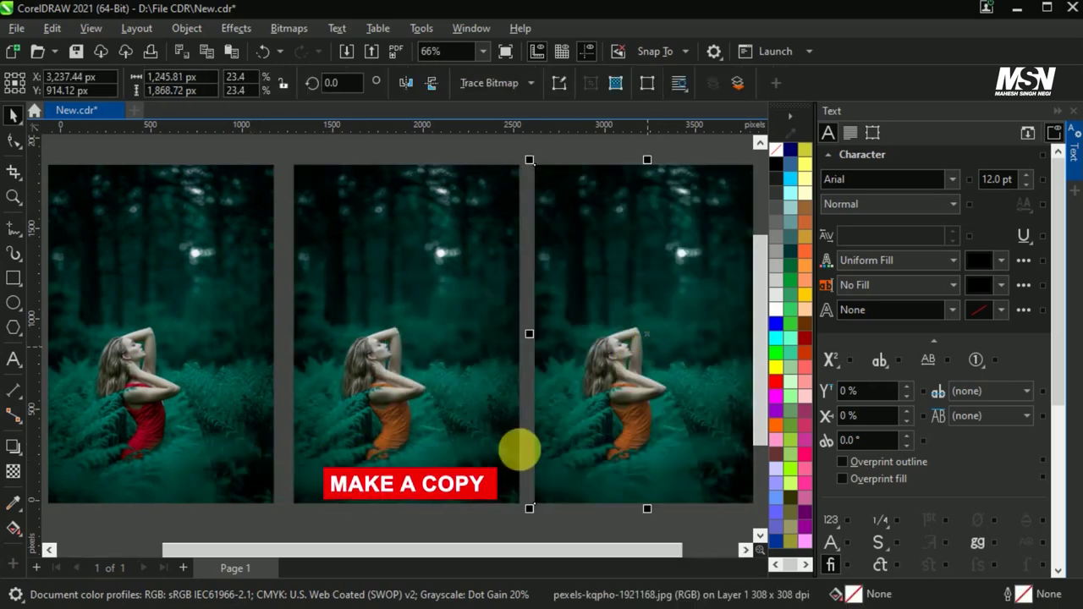
scroll(514, 448, "down", 1)
left_click(527, 510)
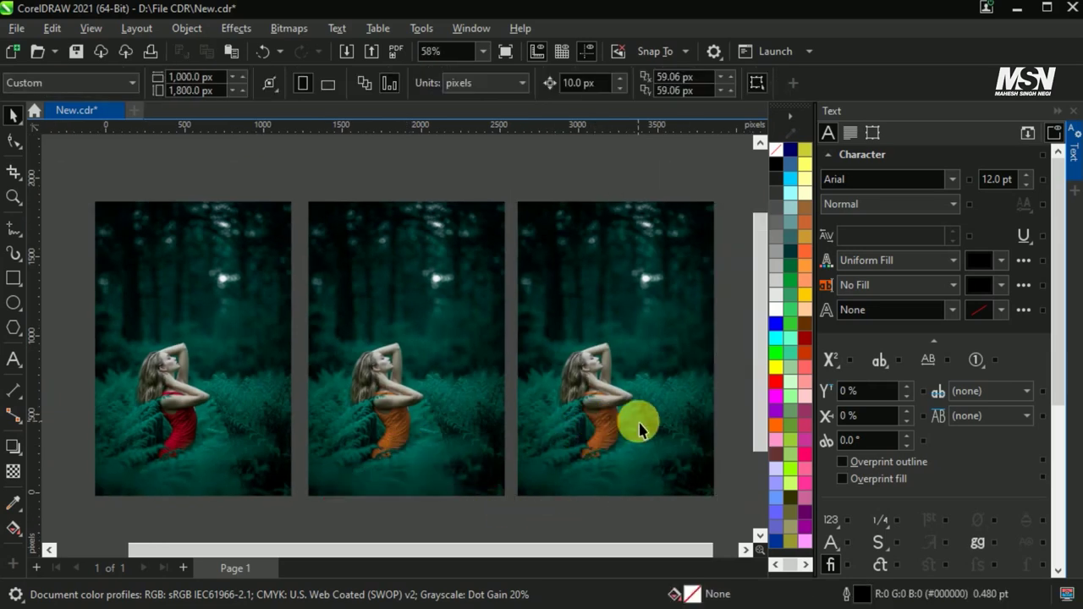
Select the new right-hand copy and open Replace Colors (Legacy) for it.
left_click(633, 423)
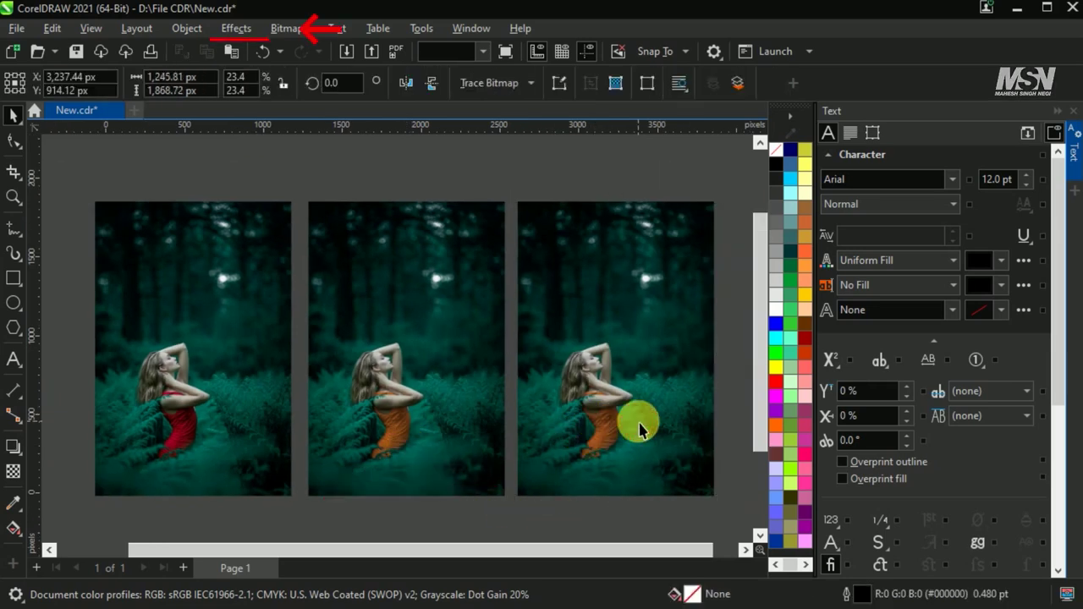
left_click(246, 30)
mouse_move(288, 90)
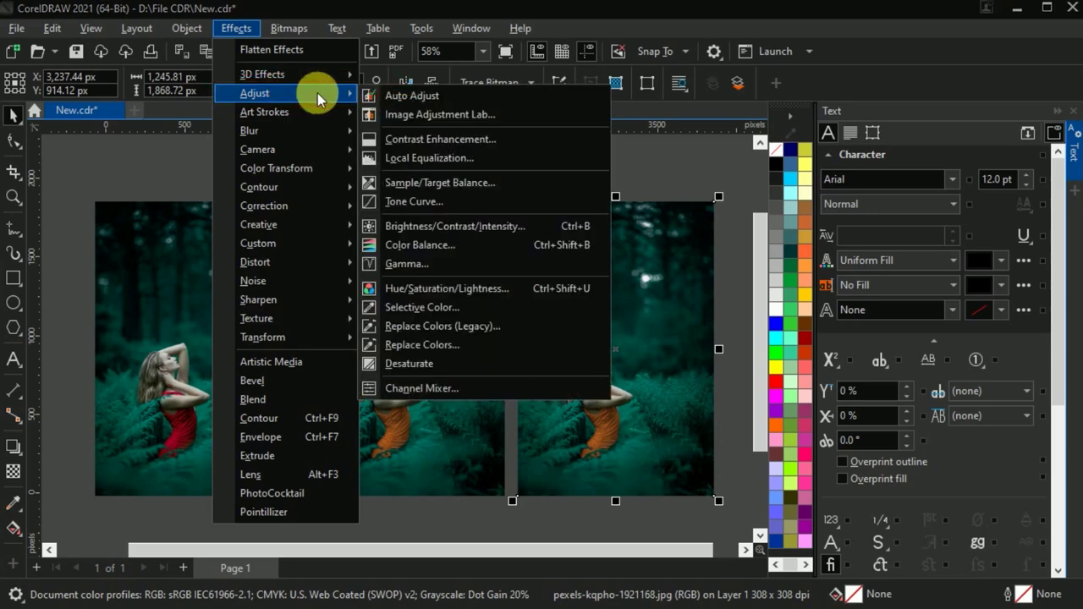
left_click(545, 324)
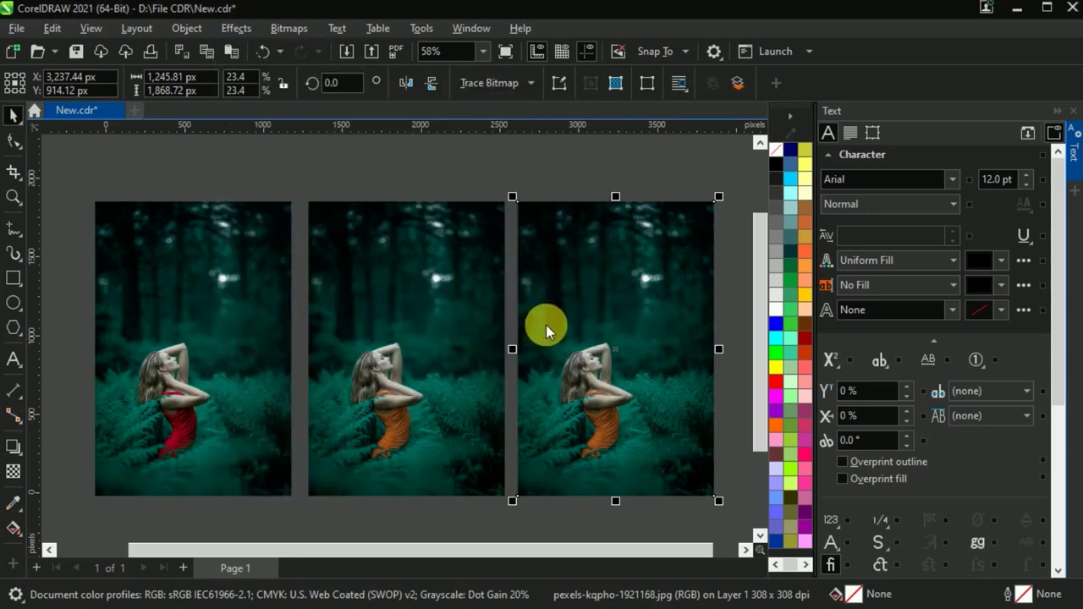
Make the third photo's dress purple with Hue -75, Saturation -5, Lightness -5, and apply.
left_click_drag(538, 48, 904, 46)
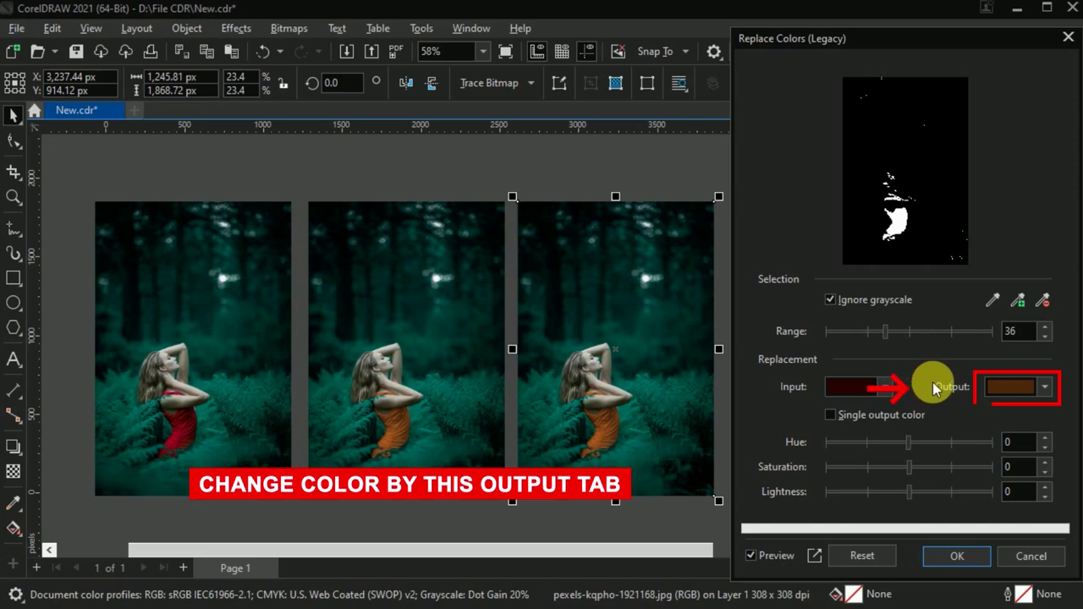
left_click_drag(910, 439, 875, 438)
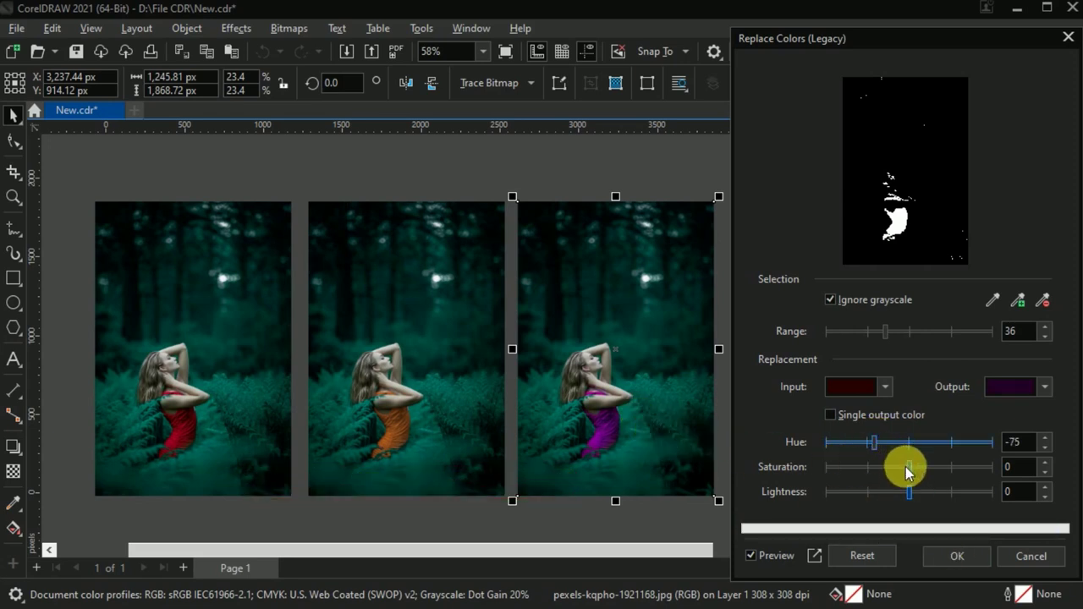
left_click_drag(905, 468, 906, 495)
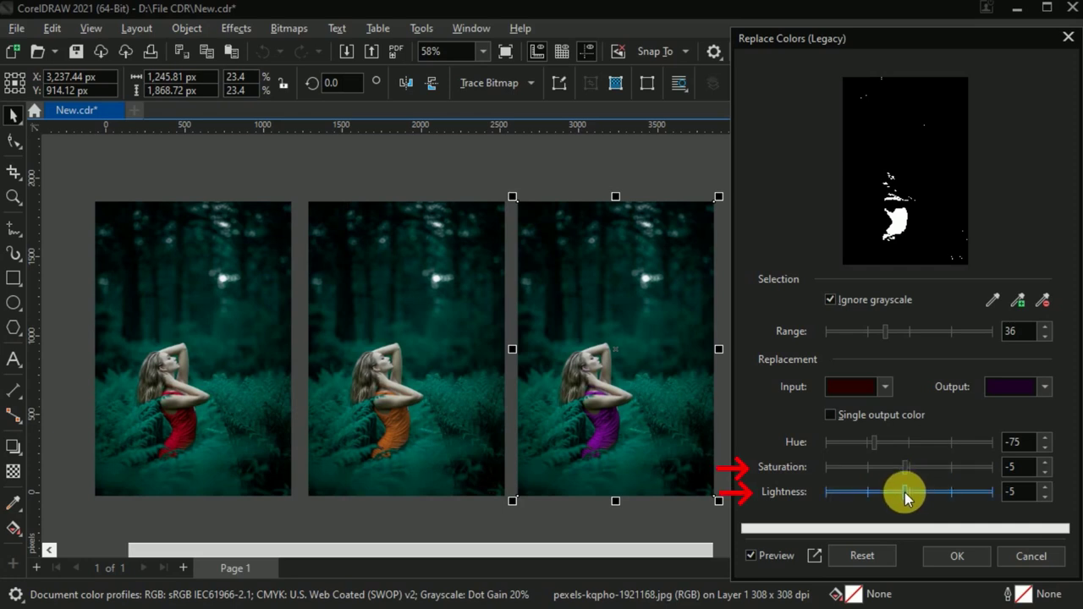
left_click(957, 554)
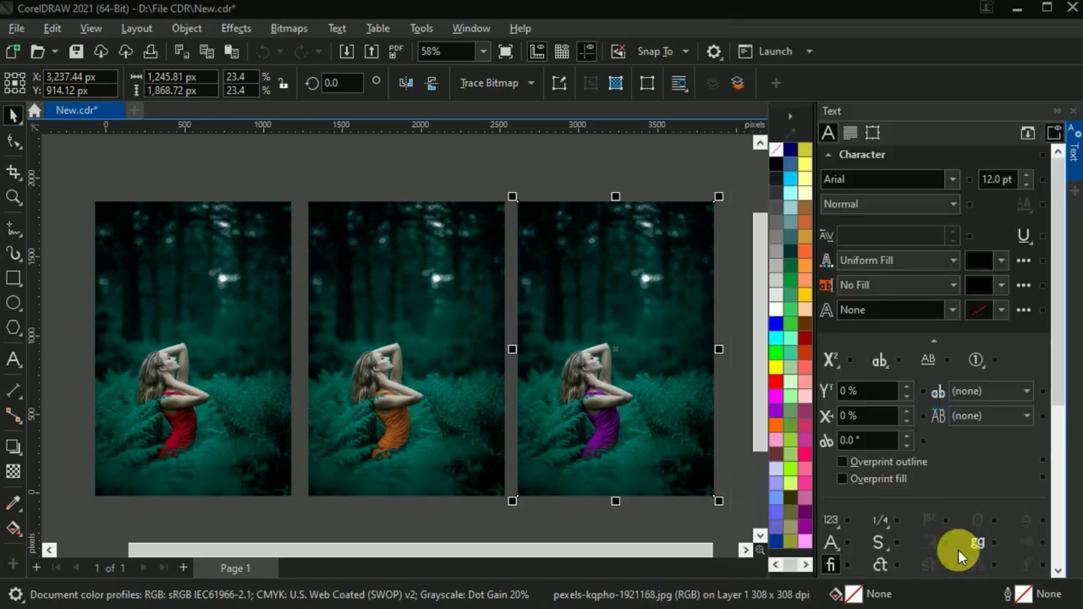
Select all three photos, zoom to the selection with Shift+F2, then deselect.
left_click(648, 515)
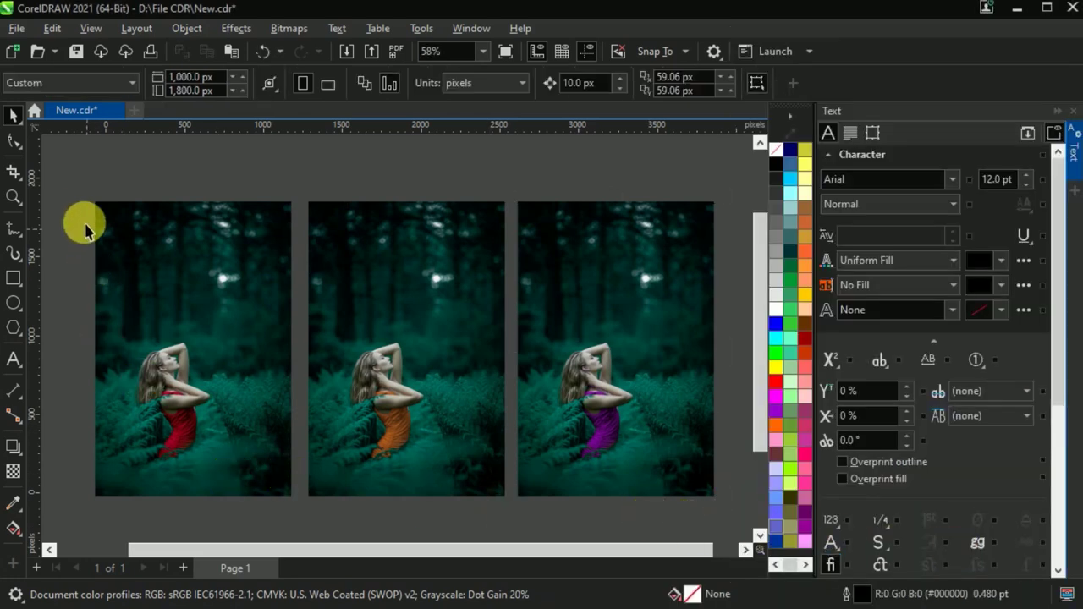
left_click_drag(77, 192, 720, 507)
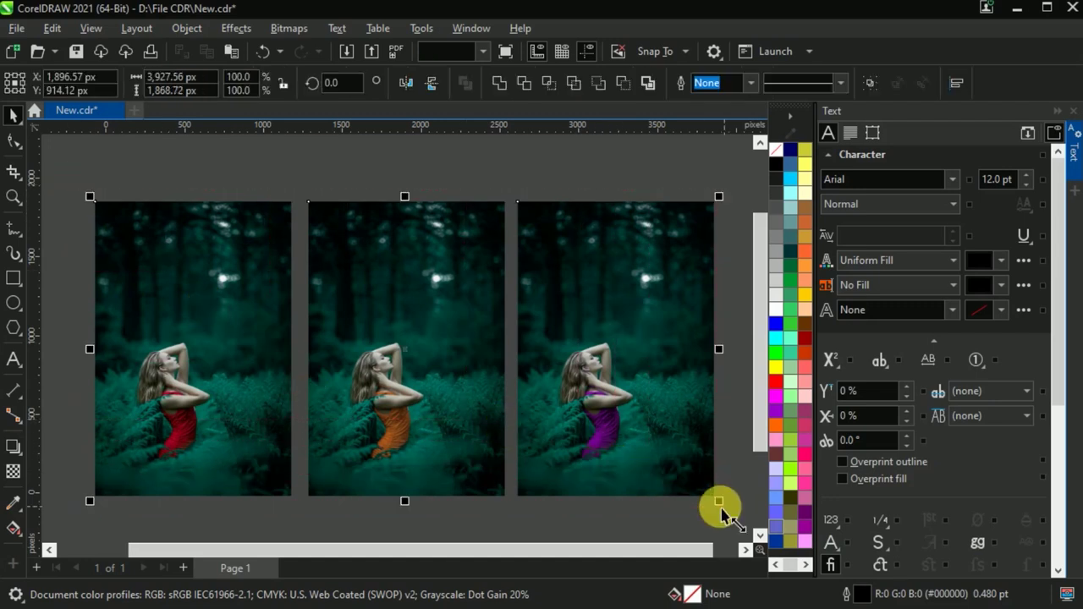
key("shift+F2")
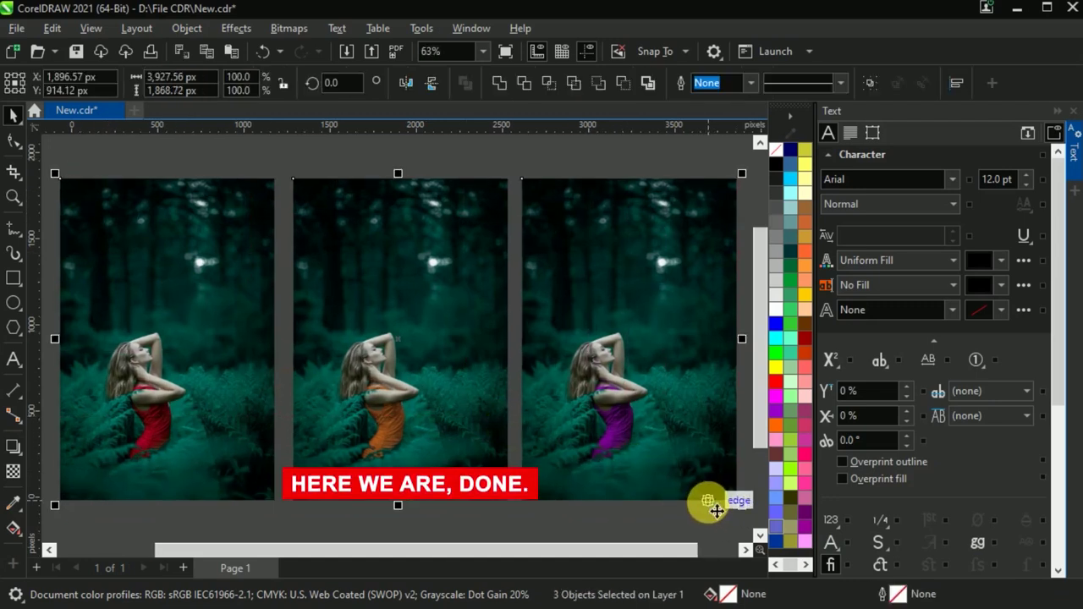
left_click(716, 511)
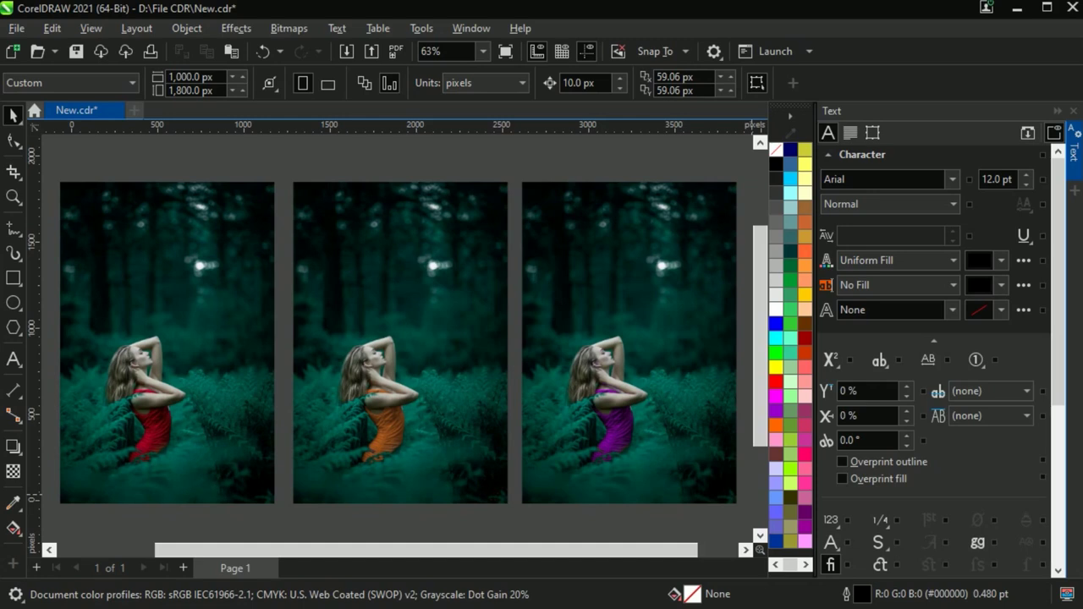